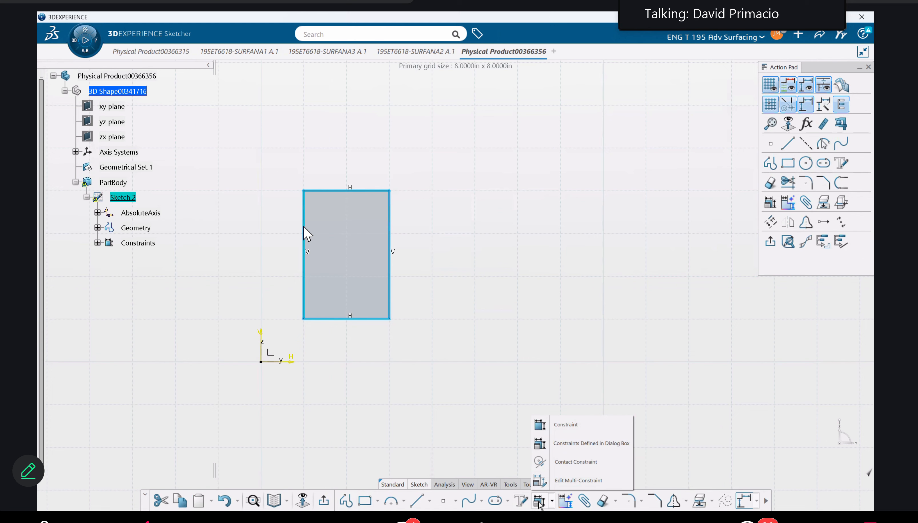
Enter the toolbar's customize mode and open the list of commands that can be added to the Sketch section
right_click(539, 505)
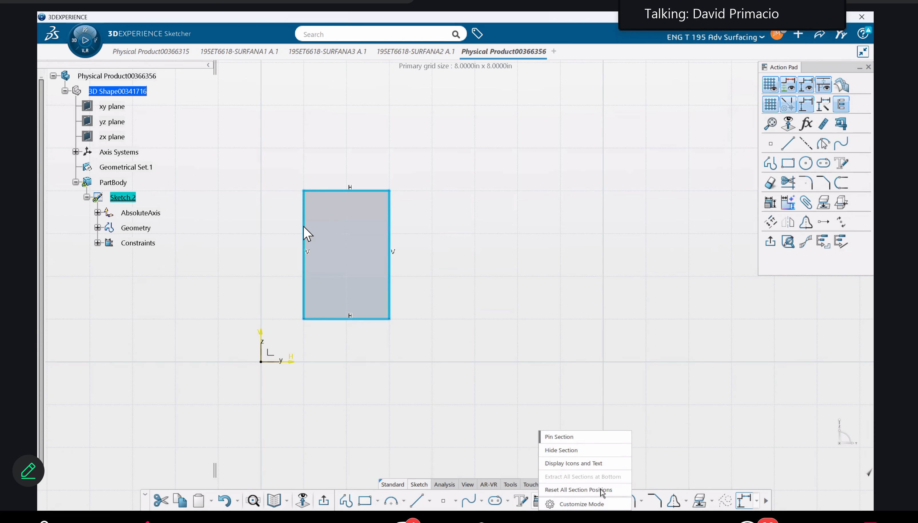
left_click(596, 503)
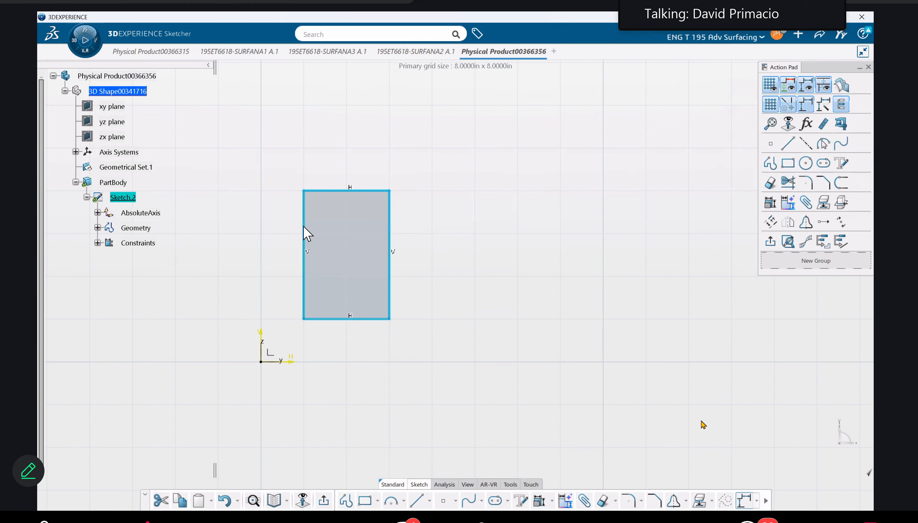
right_click(541, 503)
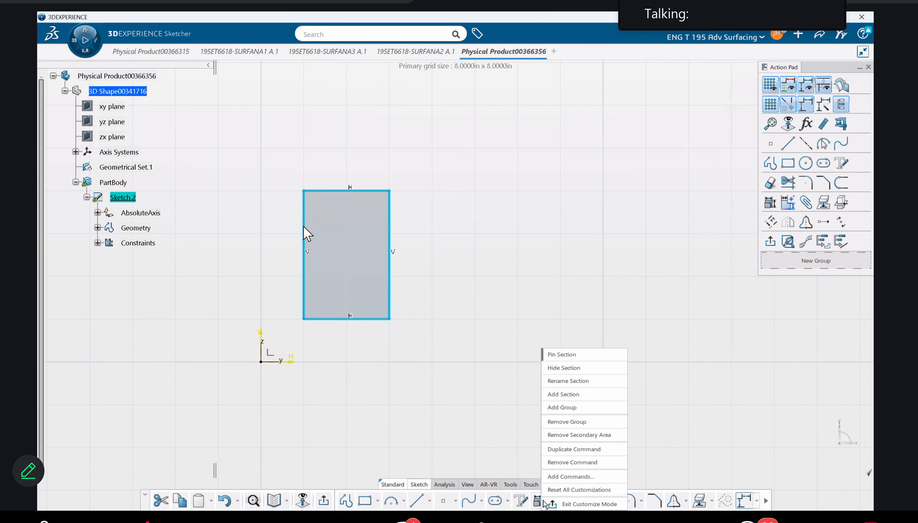
left_click(599, 477)
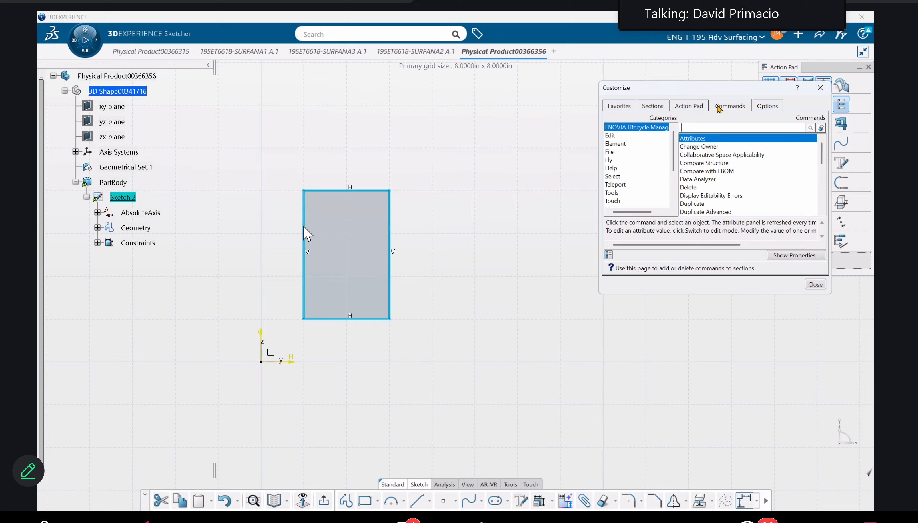
left_click(659, 107)
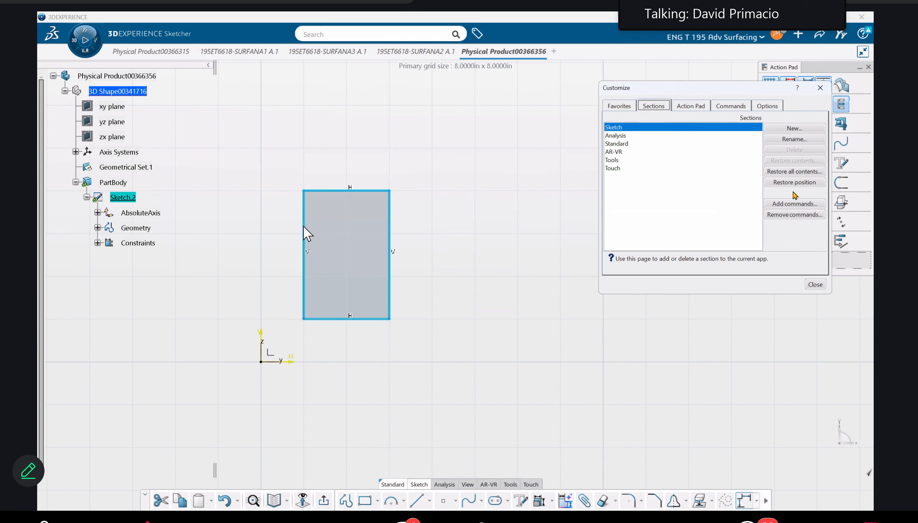
left_click(792, 203)
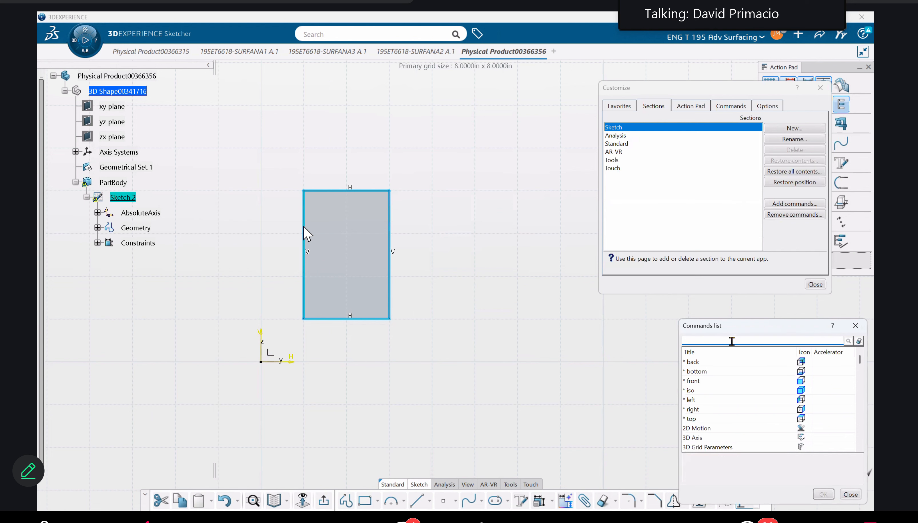
Find Auto Constraint in the commands list, add it to the Sketch section, and exit customize mode
type("auto")
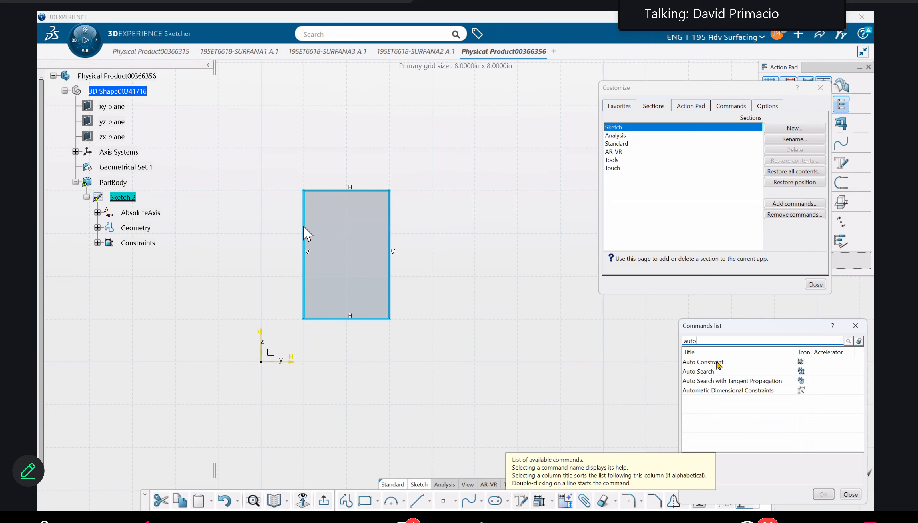
left_click(703, 361)
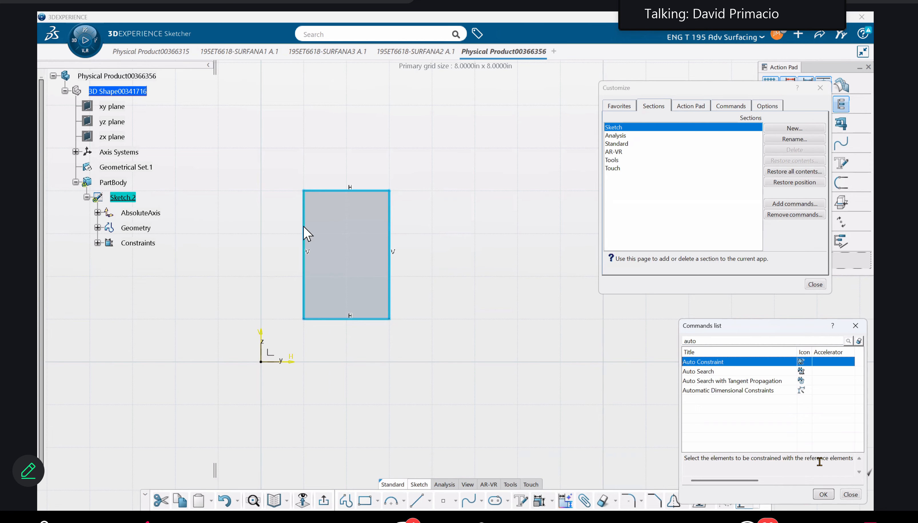
left_click(823, 494)
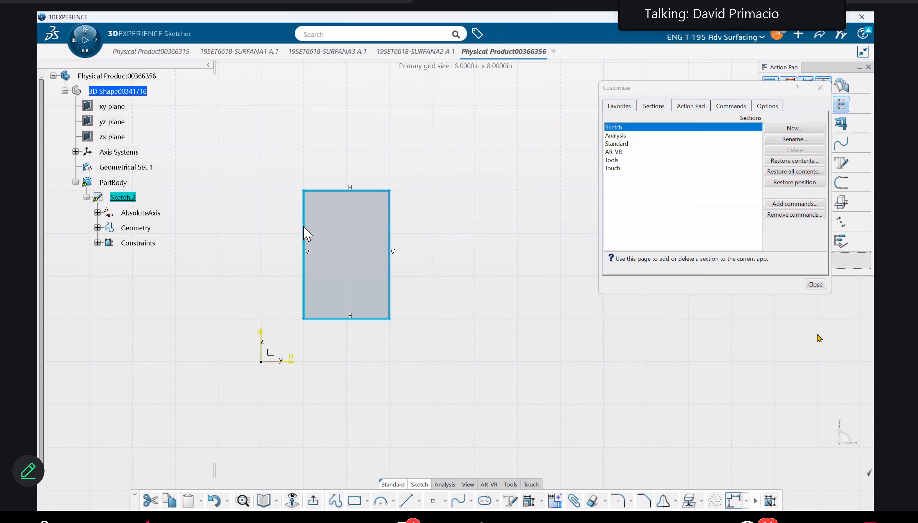
left_click(815, 284)
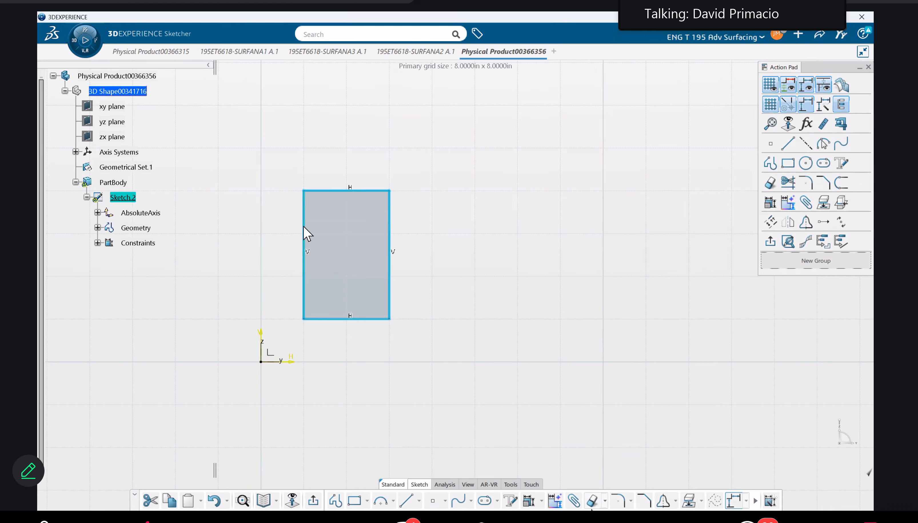
right_click(735, 506)
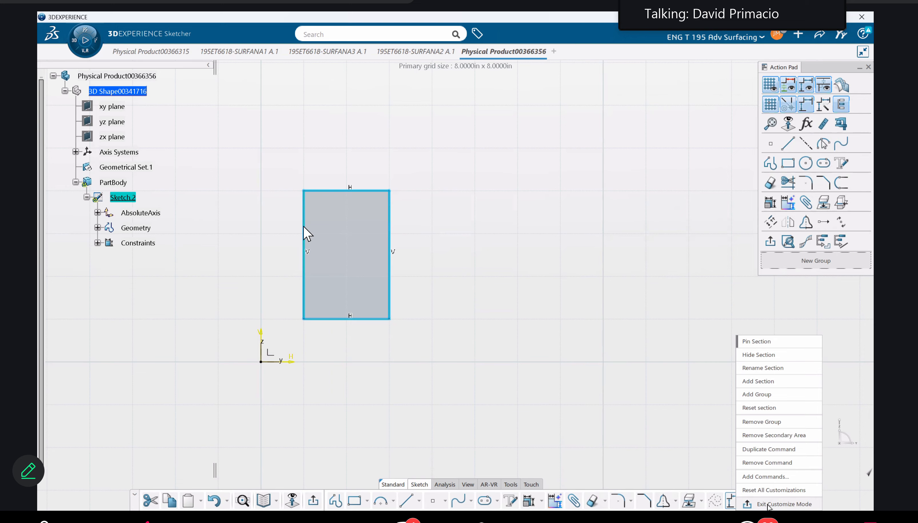
left_click(779, 504)
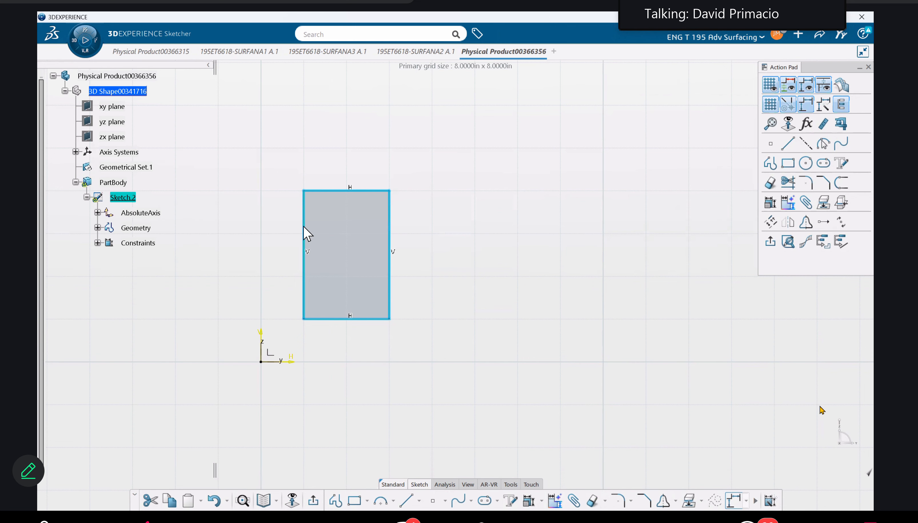
Apply Auto Constraint to all the rectangle's lines and points, without reference elements or symmetry lines
left_click(769, 502)
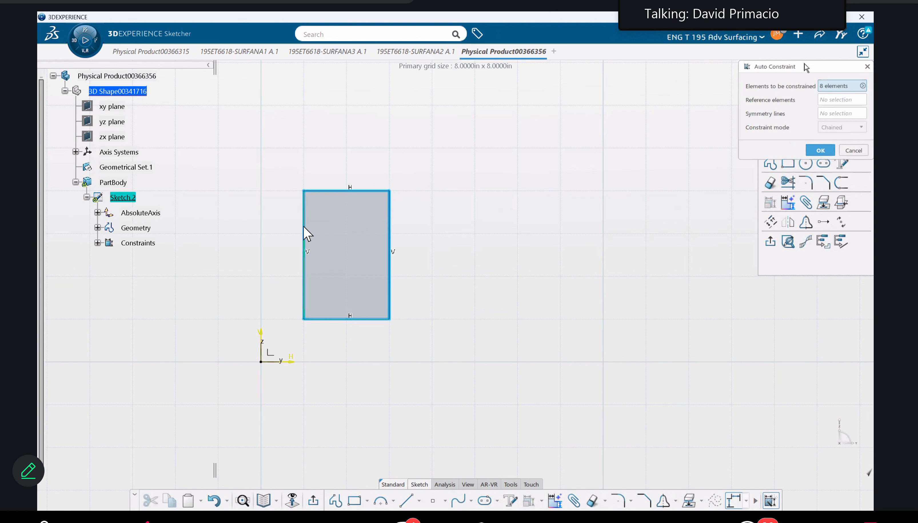
left_click_drag(761, 67, 460, 188)
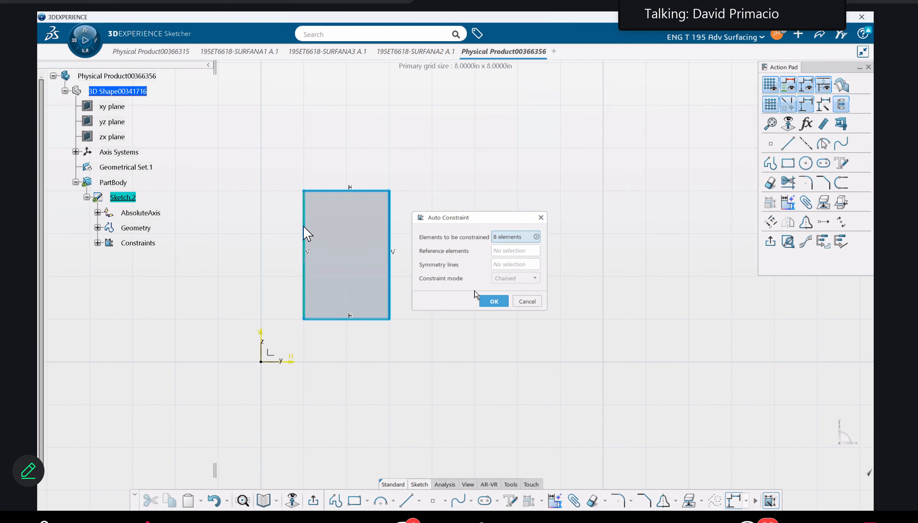
left_click(97, 228)
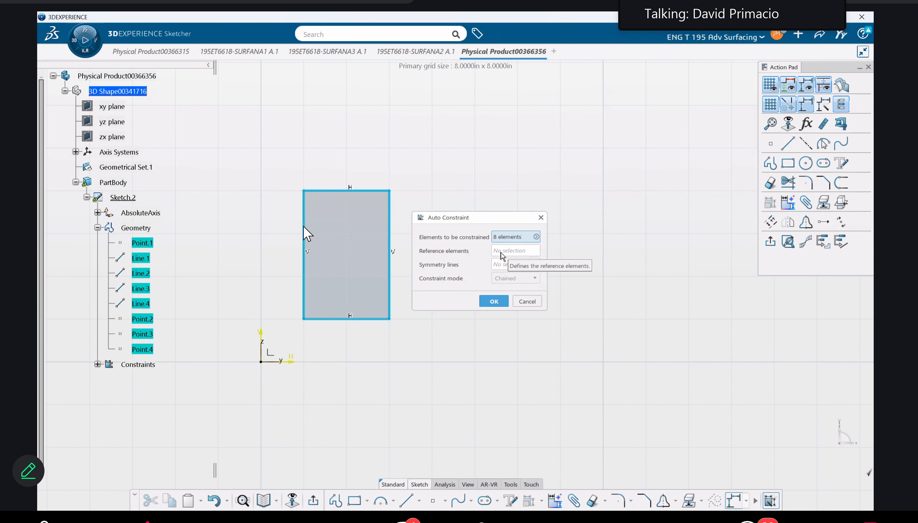
left_click(493, 301)
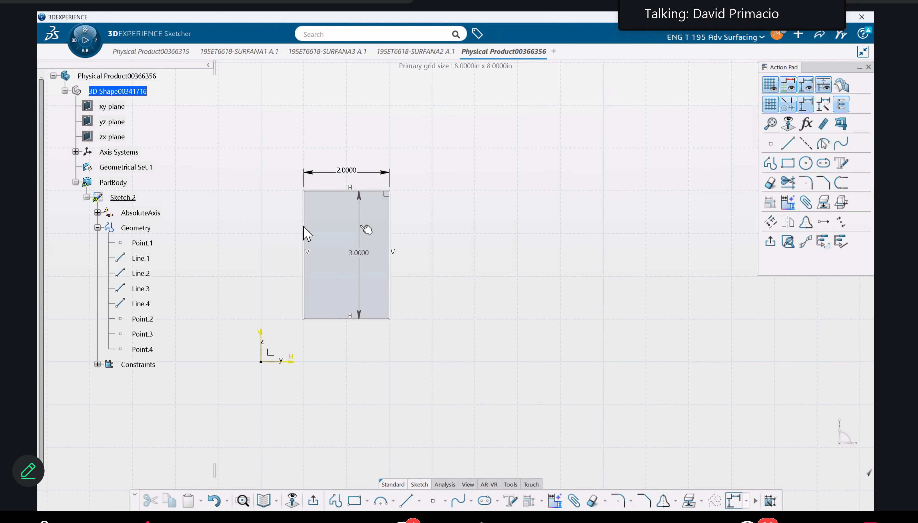
Move the rectangle's height dimension from inside the profile to just outside its right edge
left_click(358, 254)
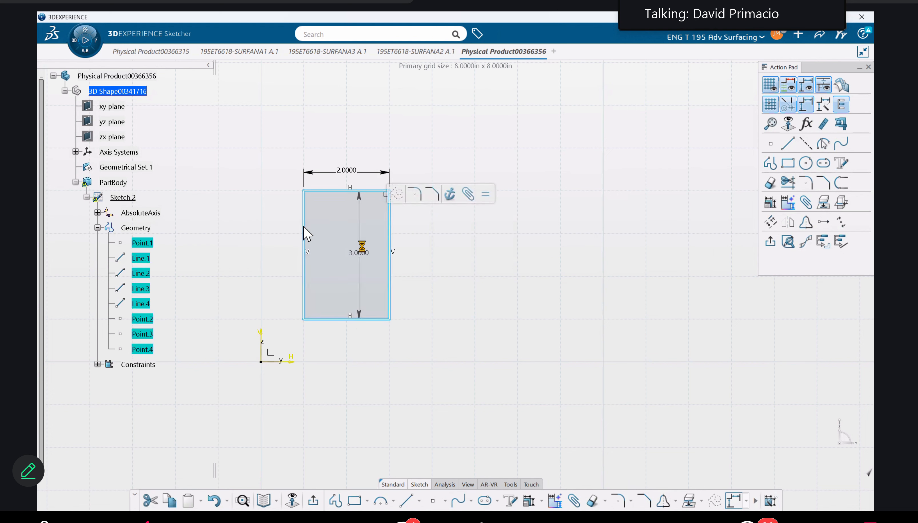
left_click(459, 266)
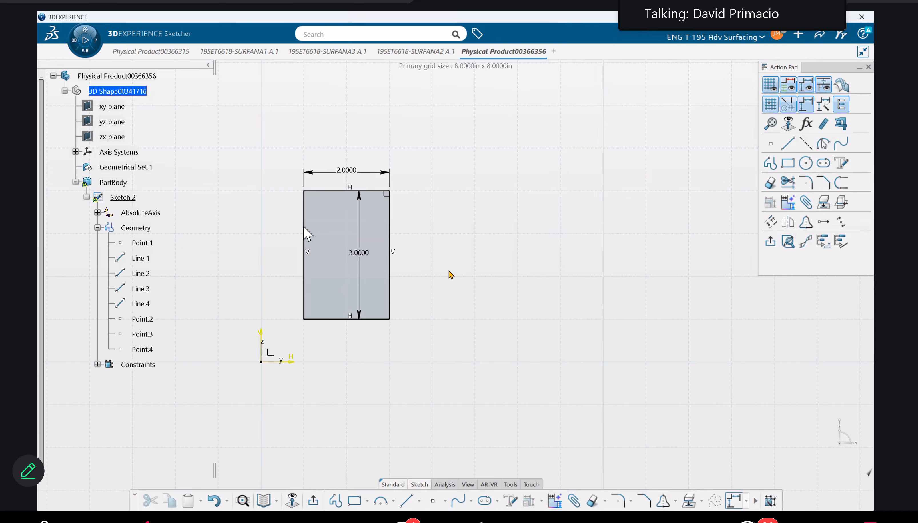
left_click(394, 254)
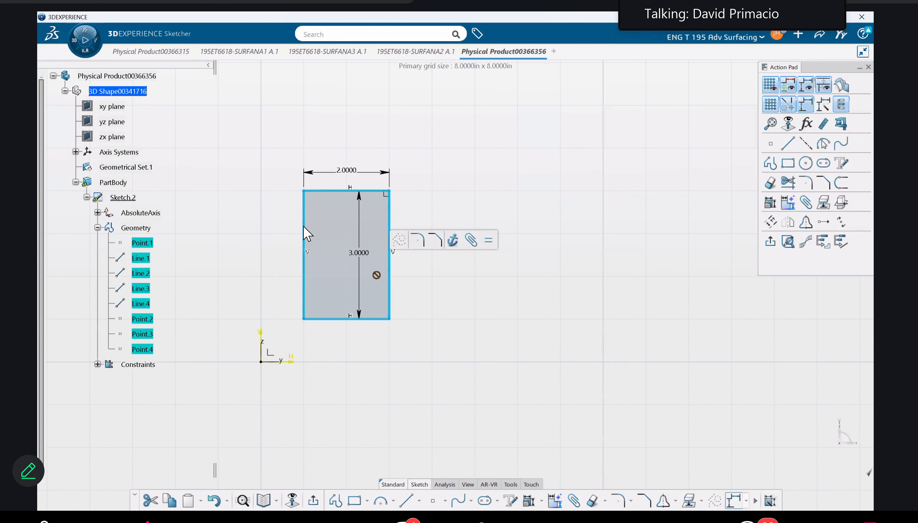
left_click(436, 287)
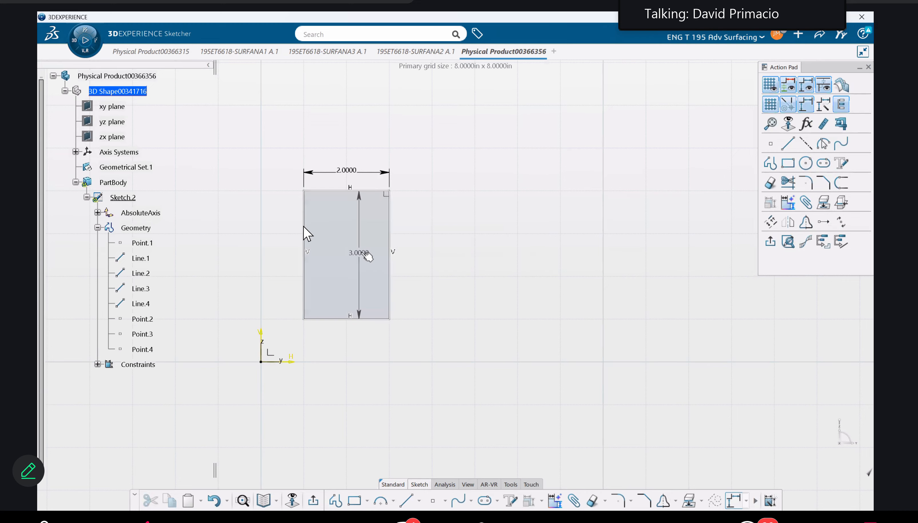
left_click(359, 270)
left_click_drag(365, 274, 443, 275)
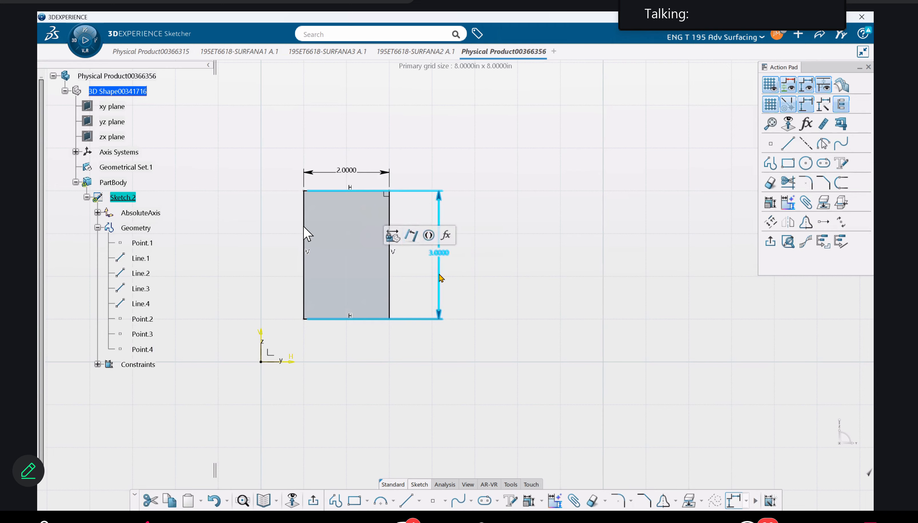
left_click(488, 314)
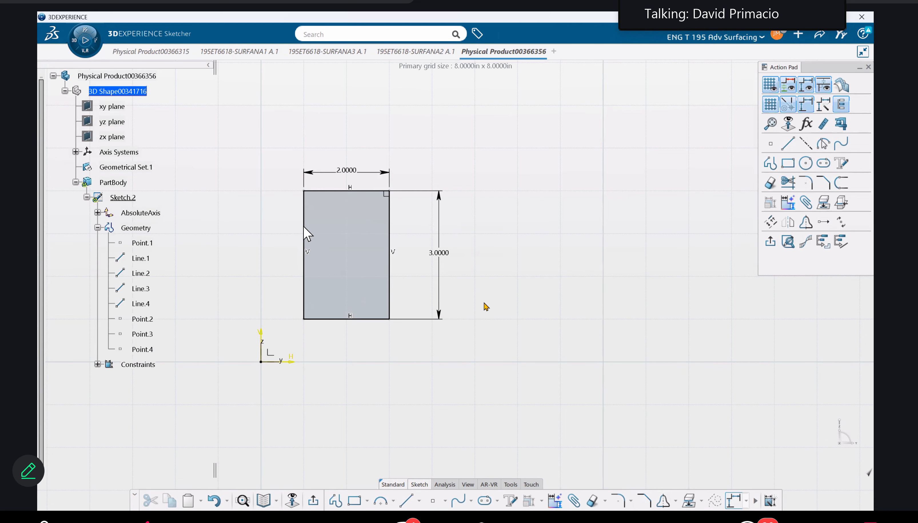
Try moving the whole dimensioned rectangle up and to the right in the sketch, and undo the move
left_click_drag(292, 147, 484, 342)
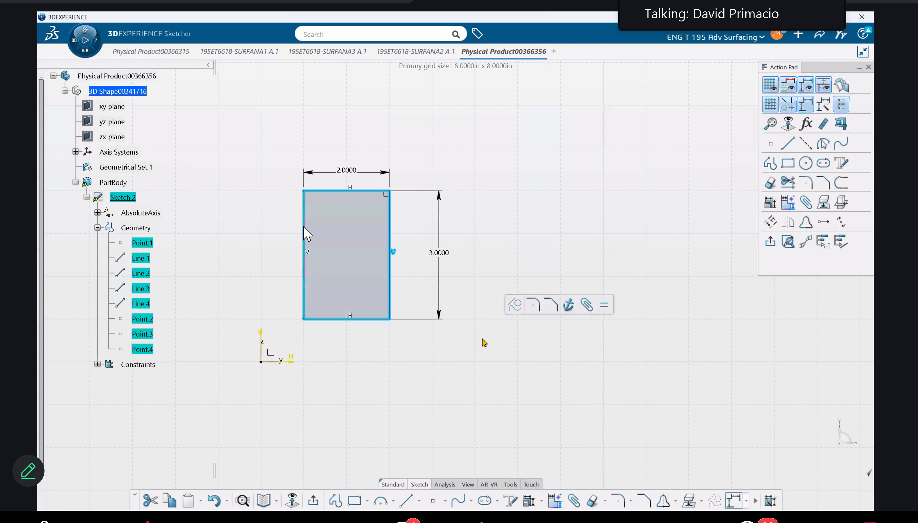
left_click(358, 284)
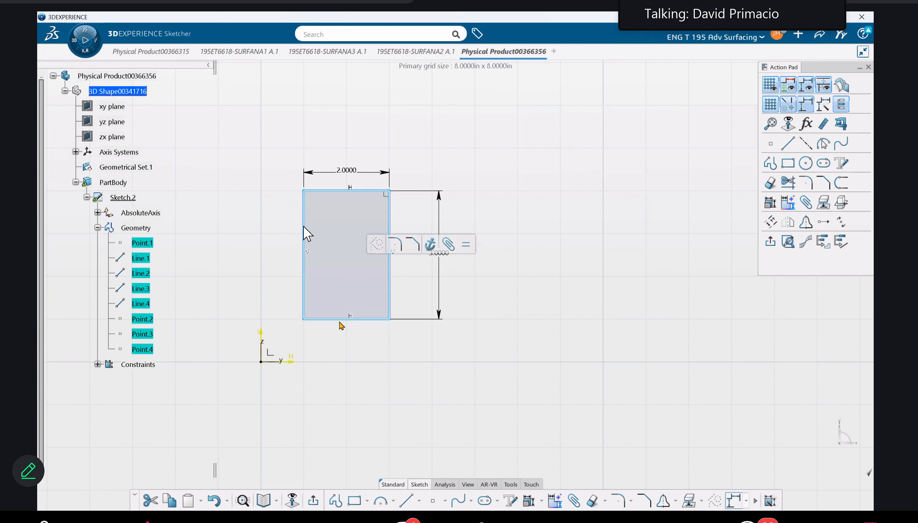
left_click_drag(345, 320, 391, 235)
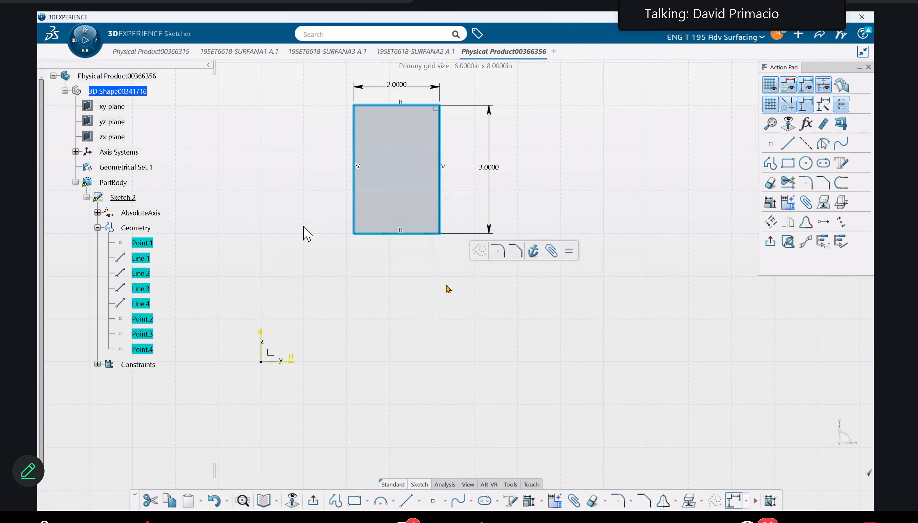
key("ctrl+z")
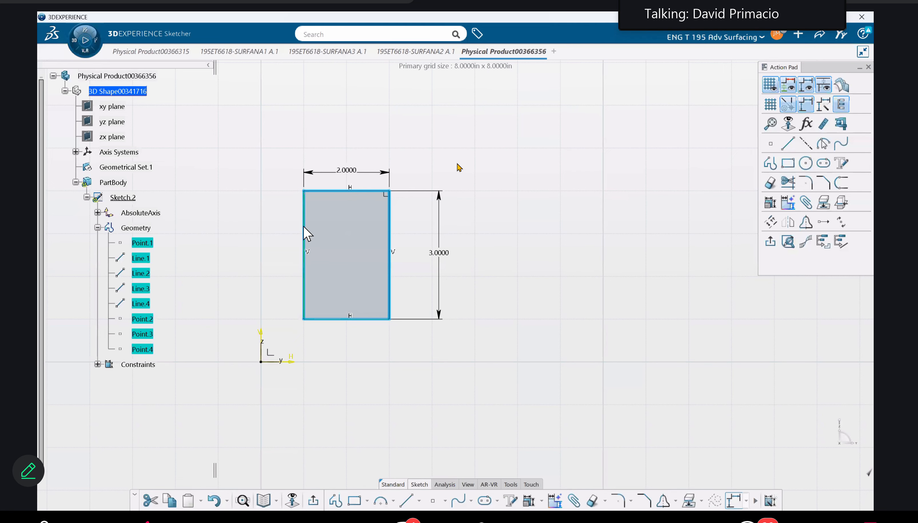
left_click(494, 153)
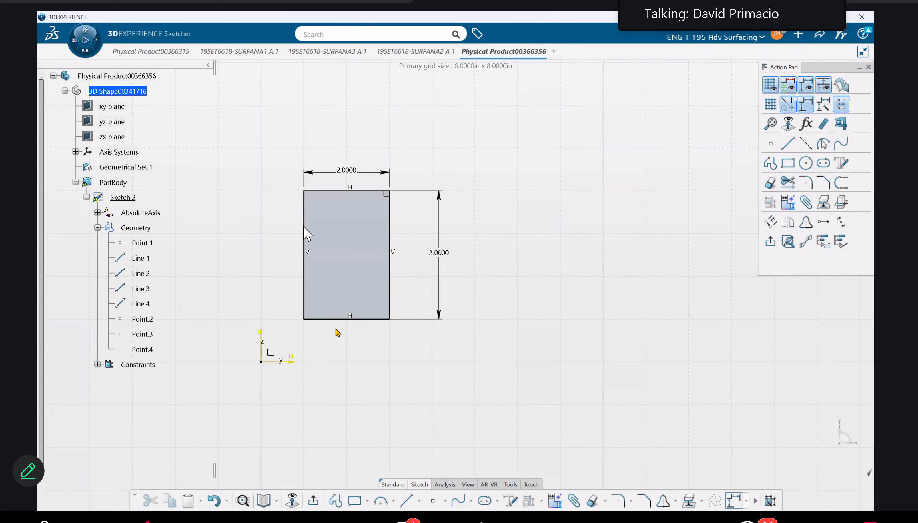
Apply Fix constraints to the rectangle's bottom and left lines, removing their Horizontal and Vertical constraints
left_click(349, 320)
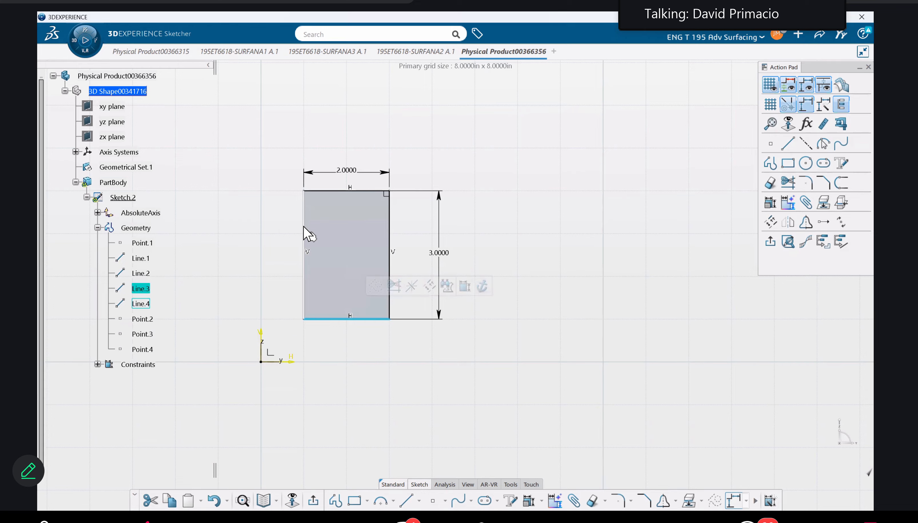
left_click(304, 227, "ctrl")
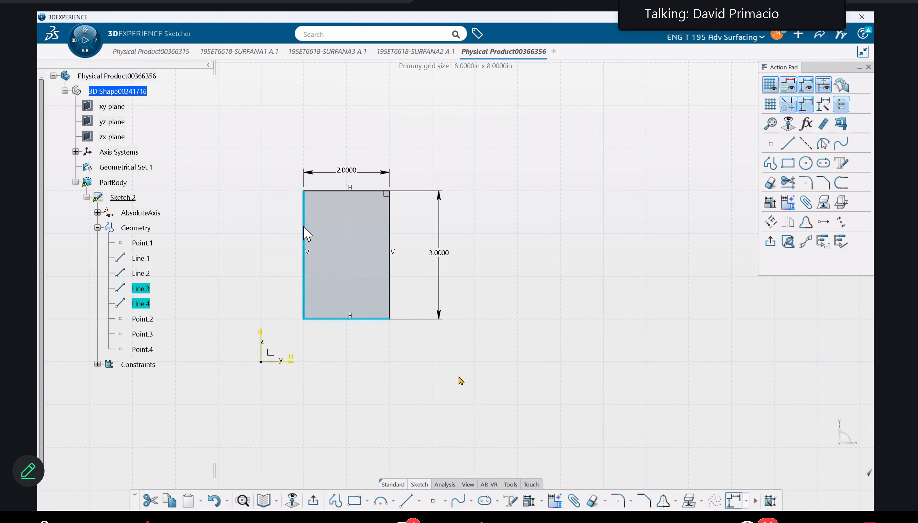
left_click(543, 501)
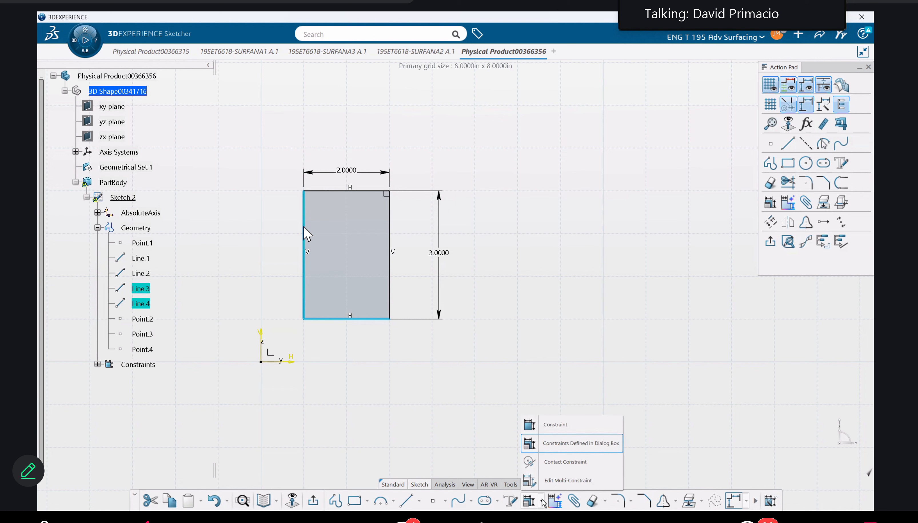
left_click(549, 451)
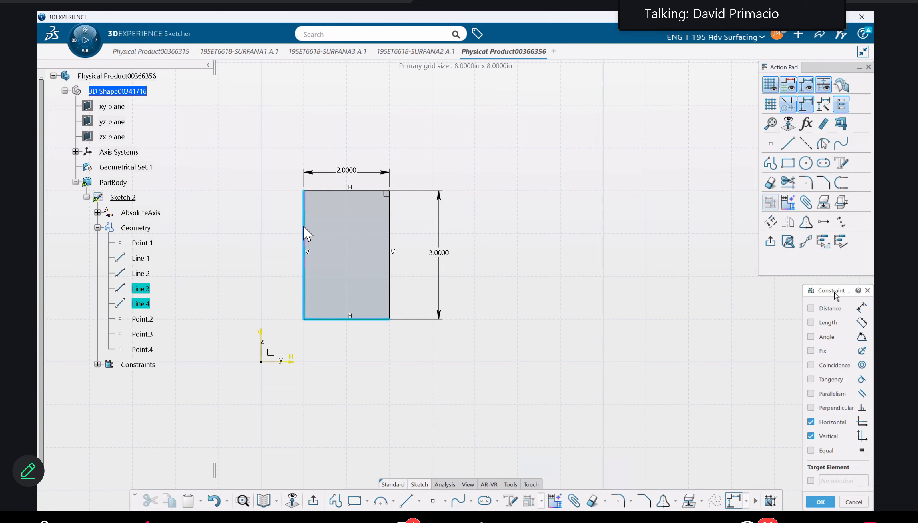
left_click_drag(827, 292, 500, 154)
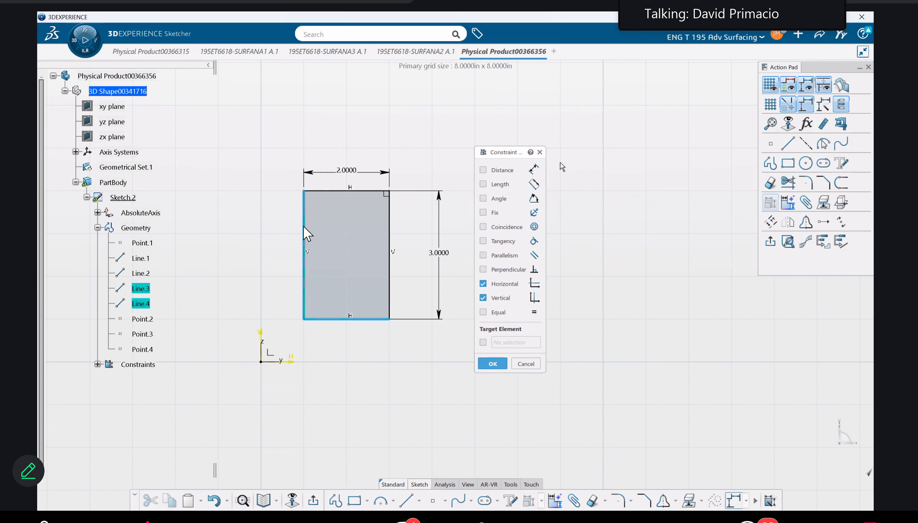
left_click(483, 213)
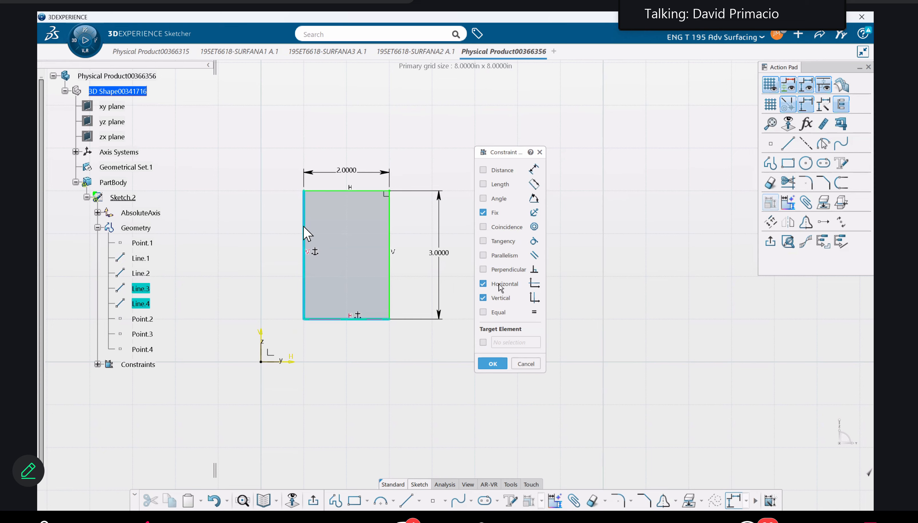
left_click(483, 298)
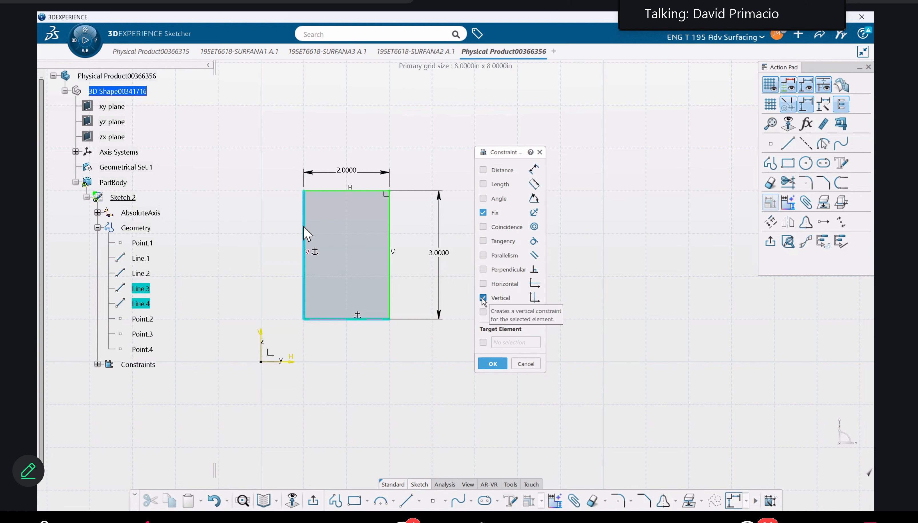
left_click(482, 298)
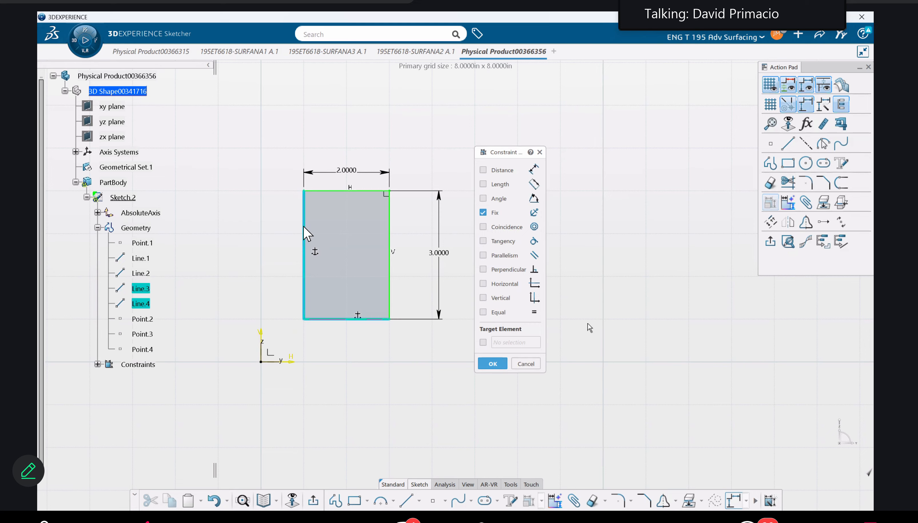
left_click(493, 364)
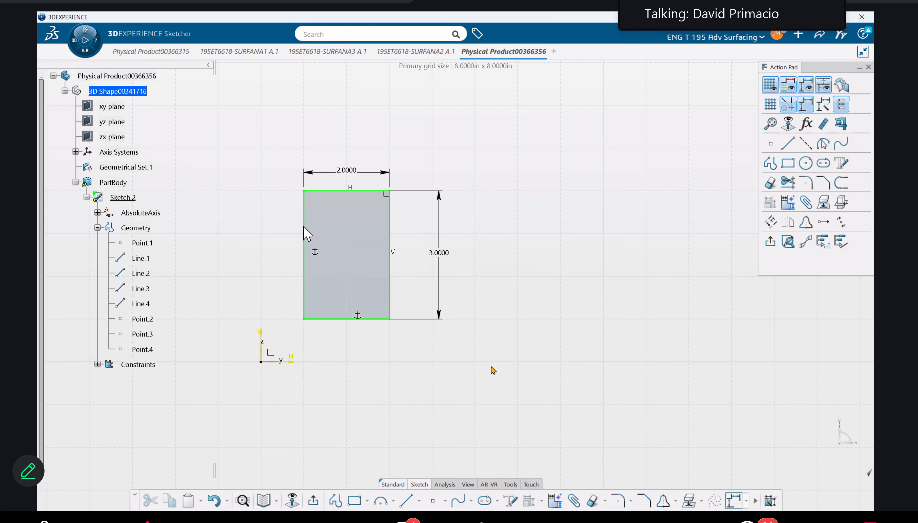
Delete the fully constrained rectangle from the sketch together with its dimensions
left_click(362, 286)
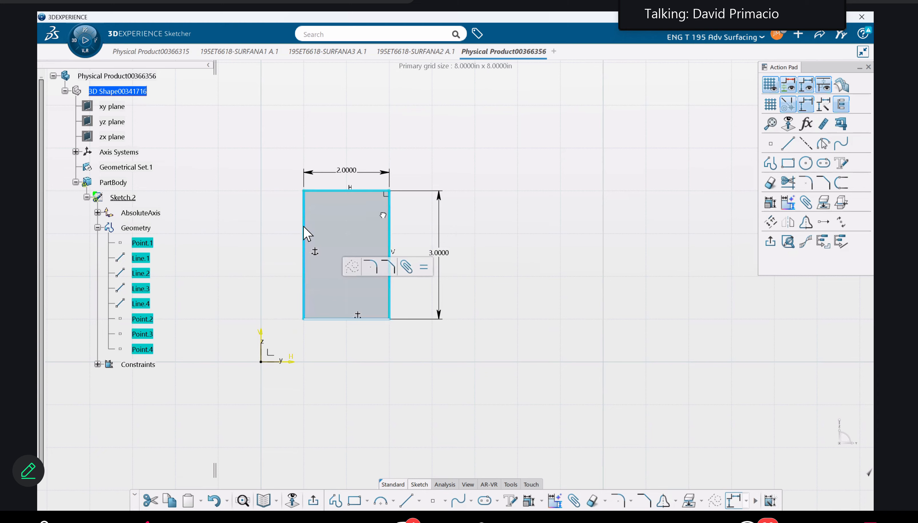
left_click(544, 281)
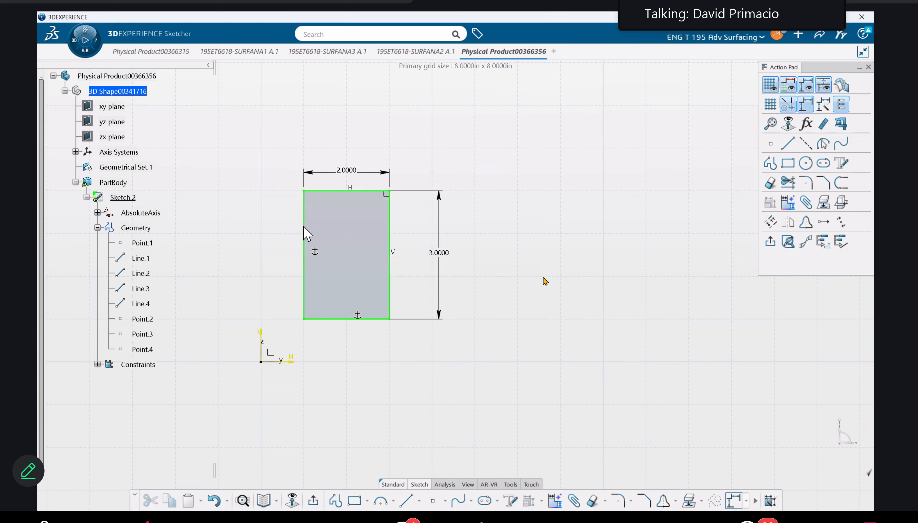
left_click(361, 278)
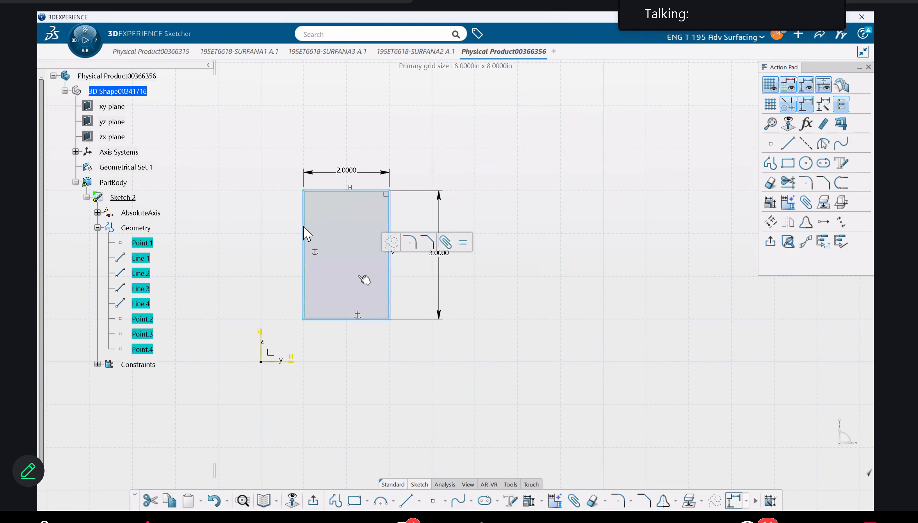
key("Delete")
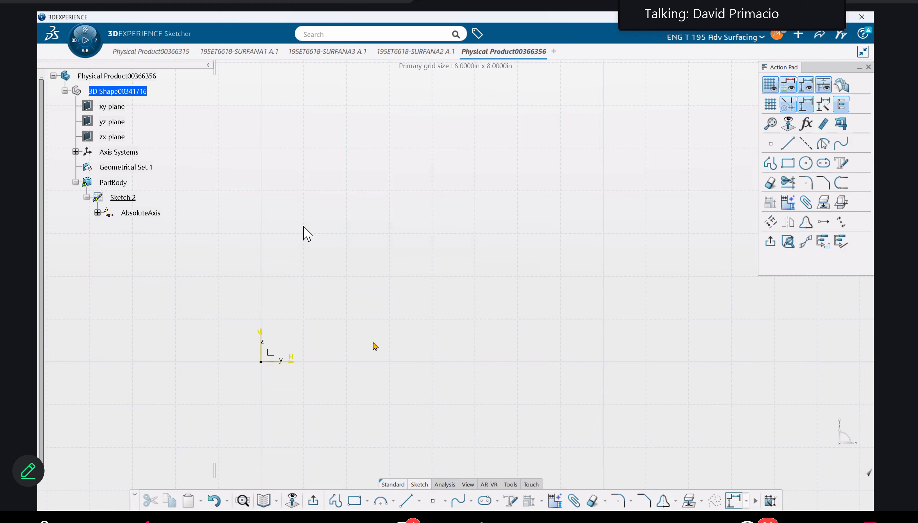
Draw a closed L-shaped profile with grid snapping on, through (1,1), (1,4), (3,4), (3,2), (5,2) and (5,1) in
left_click(337, 503)
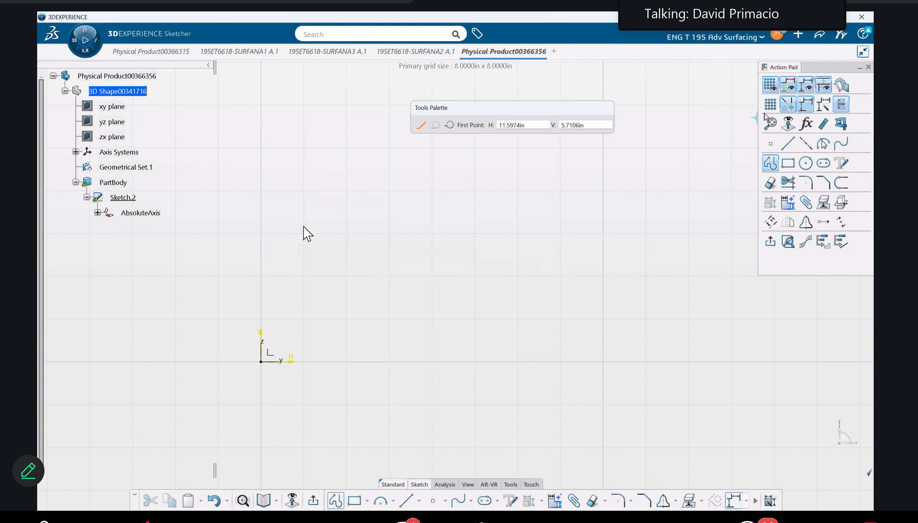
left_click(303, 318)
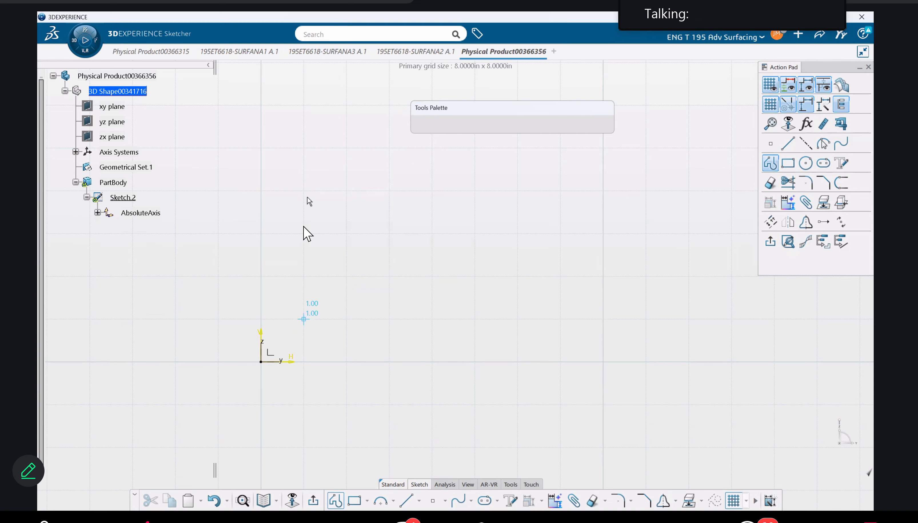
left_click(304, 190)
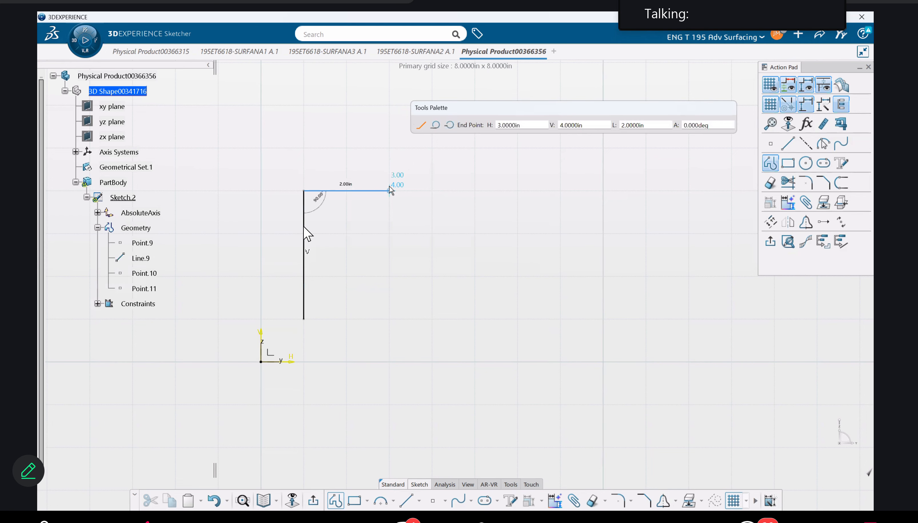
left_click(388, 190)
left_click(389, 273)
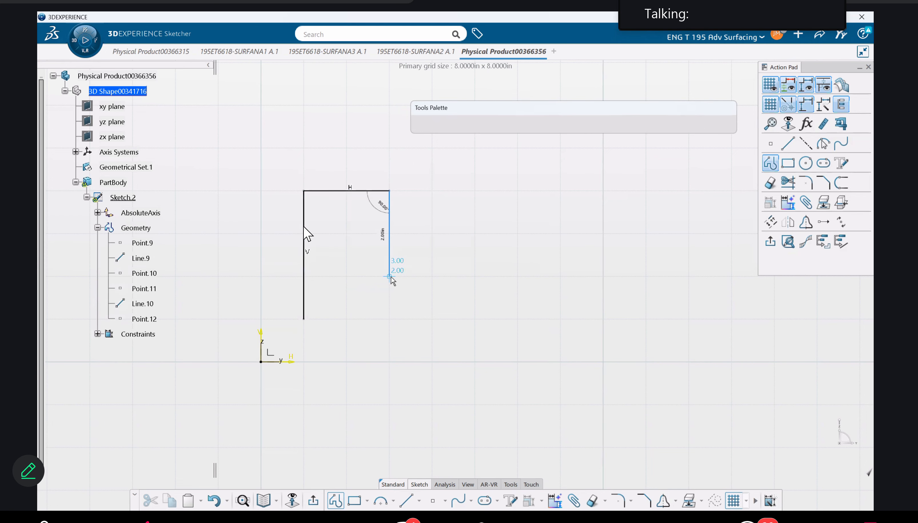
left_click(474, 275)
left_click(474, 319)
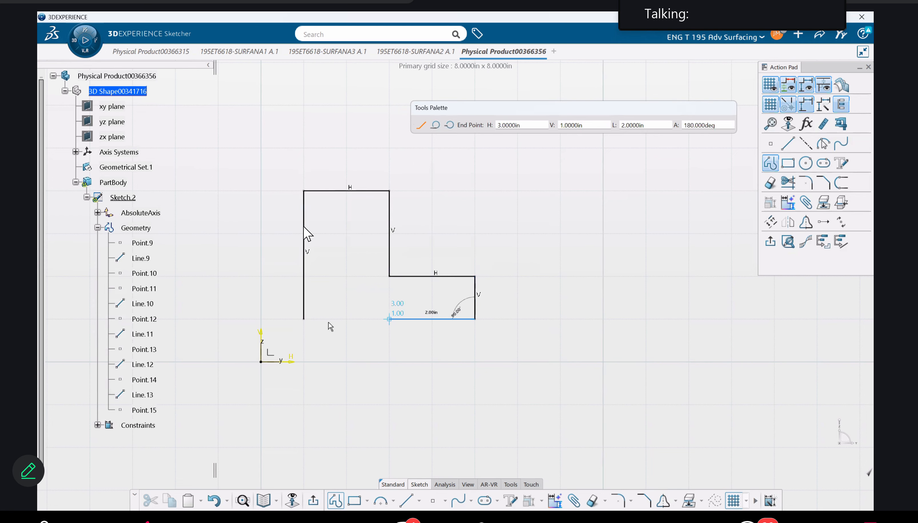
left_click(303, 320)
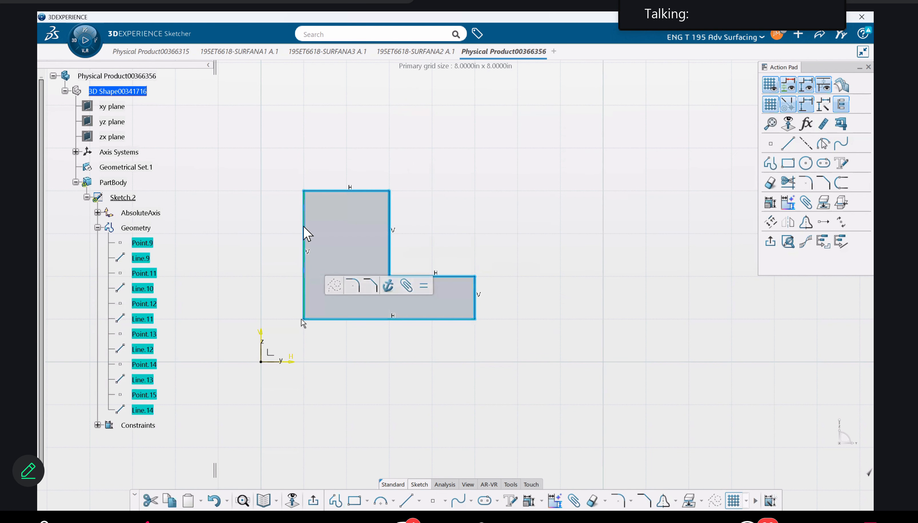
left_click(454, 378)
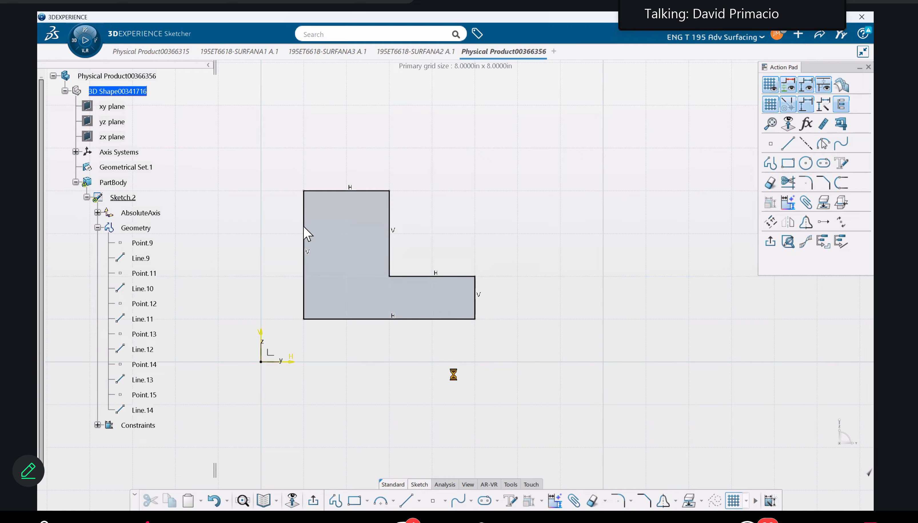
Apply Auto Constraint to the whole L-shaped profile in Chained mode, using its bottom and left lines as reference elements
key("ctrl+a")
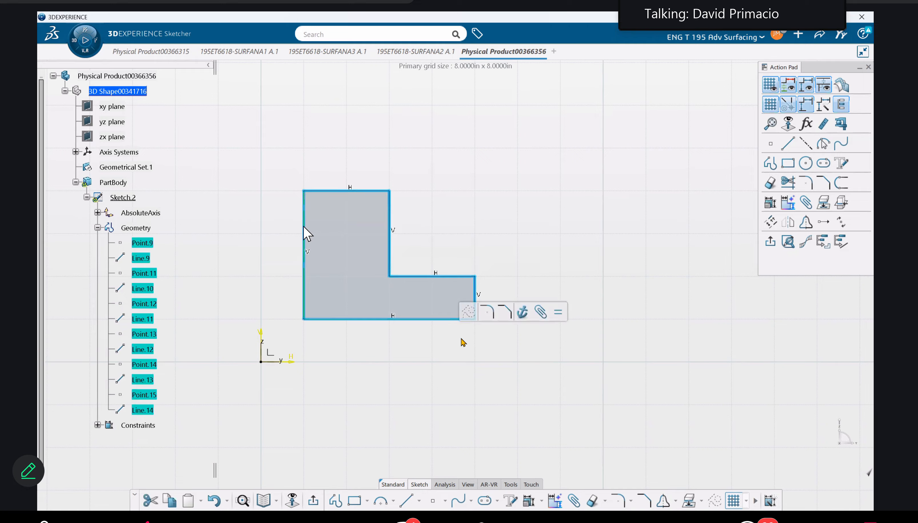
left_click(770, 501)
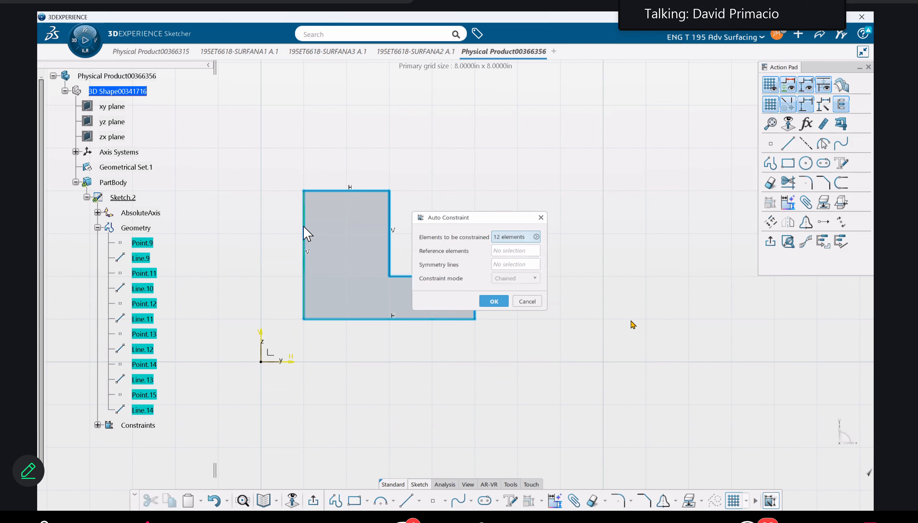
left_click_drag(491, 223, 494, 170)
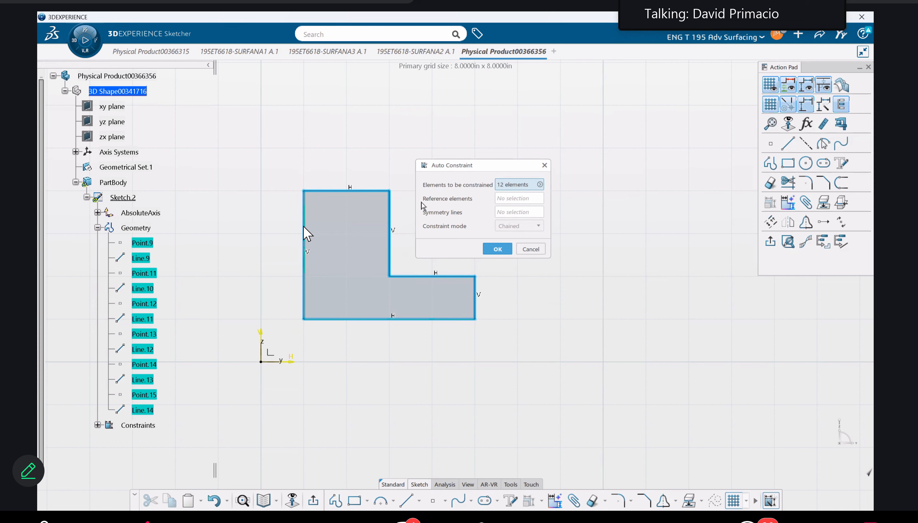
left_click(508, 198)
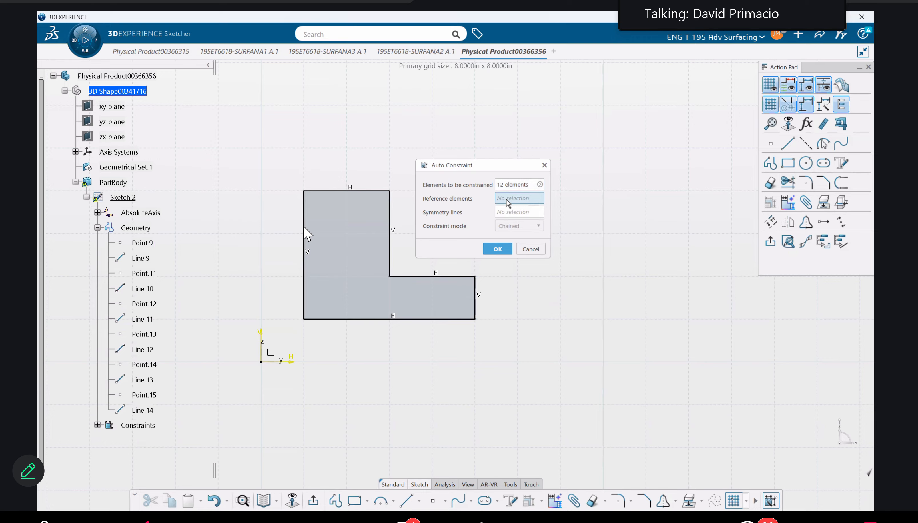
left_click(440, 320)
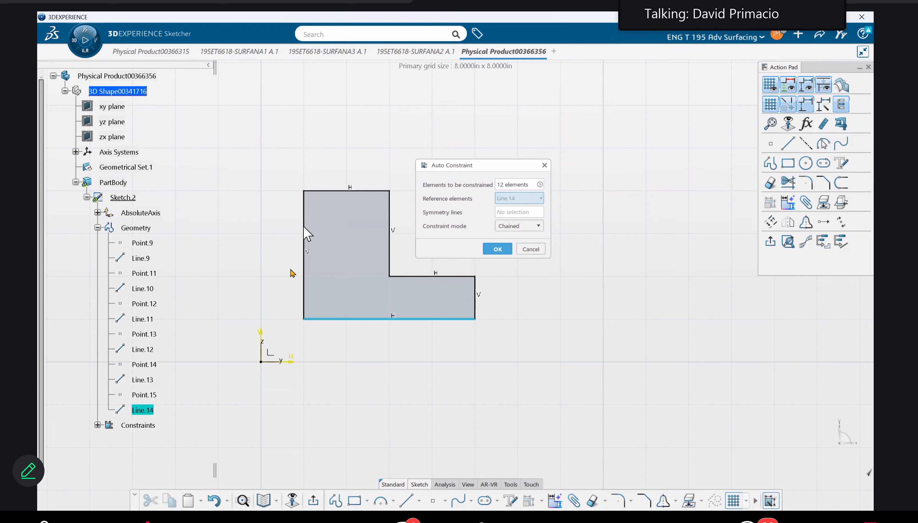
left_click(304, 266)
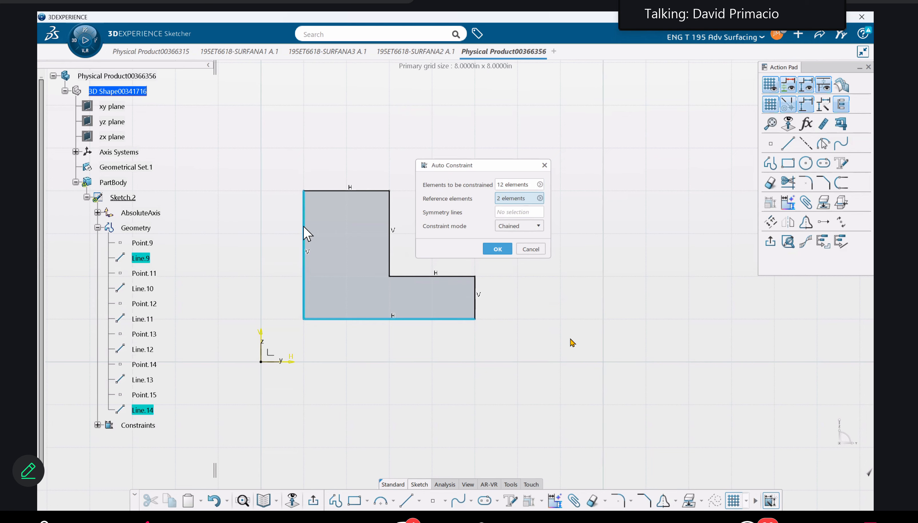
left_click(496, 249)
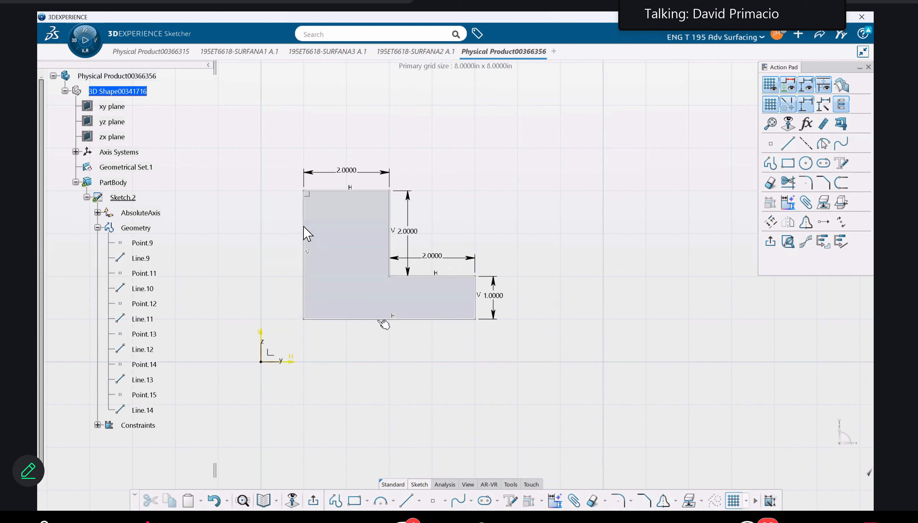
Fix the L-shaped profile's bottom and long left lines, removing their Horizontal and Vertical constraints
left_click(377, 319)
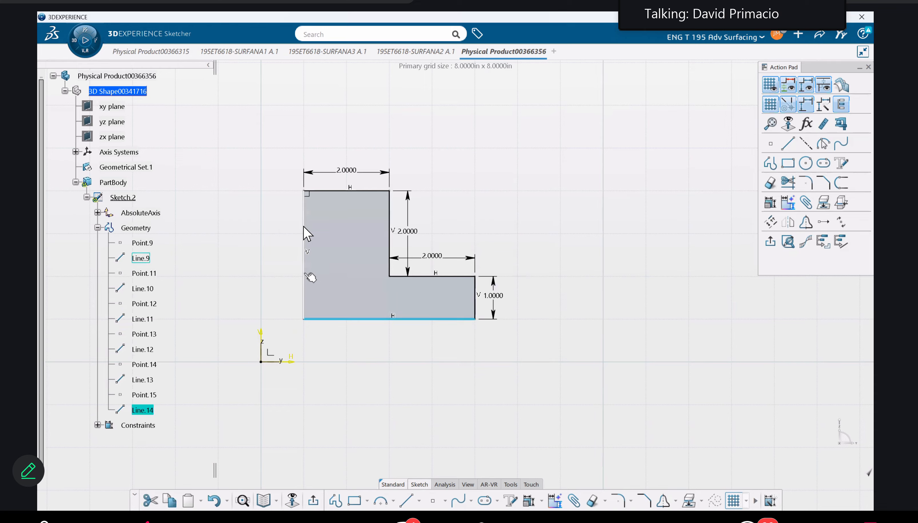
left_click(305, 275, "ctrl")
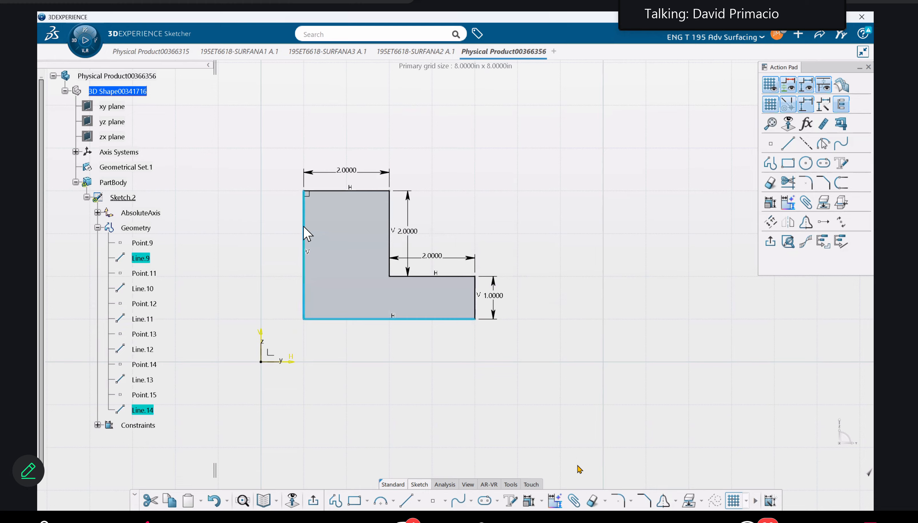
left_click(541, 499)
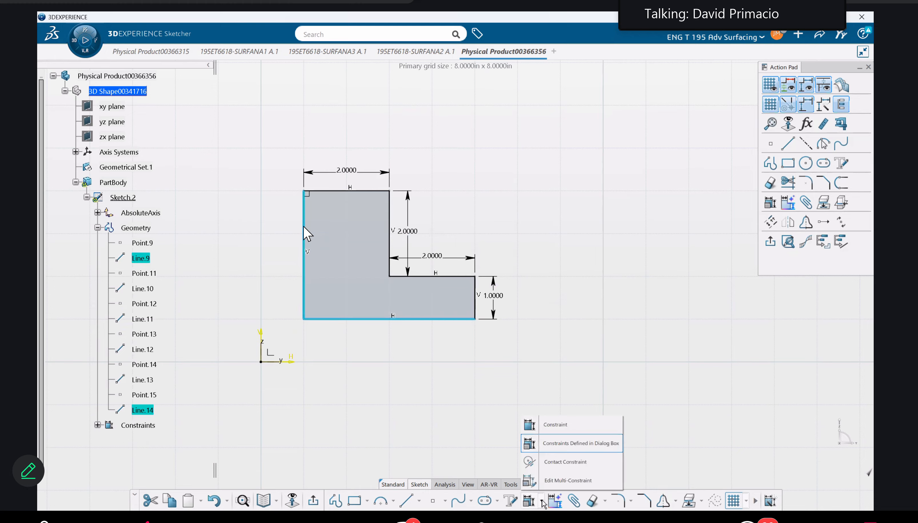
left_click(562, 447)
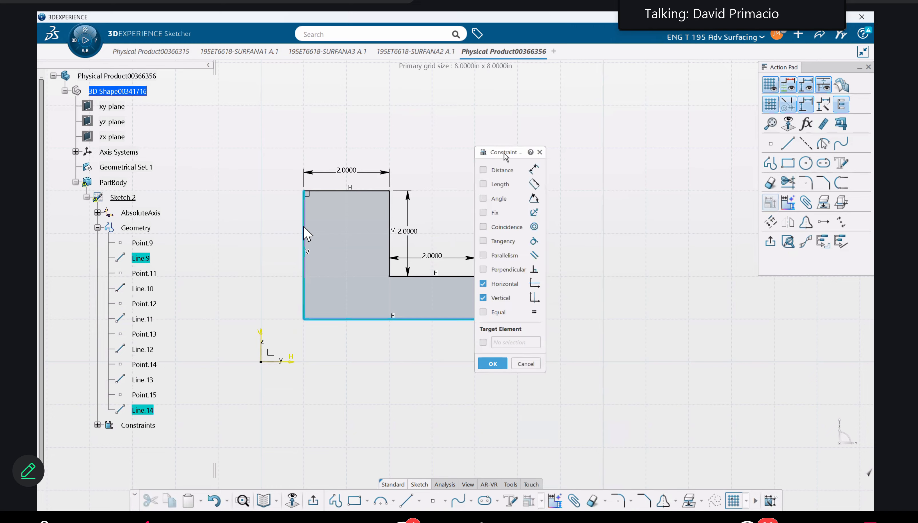
left_click_drag(505, 156, 536, 156)
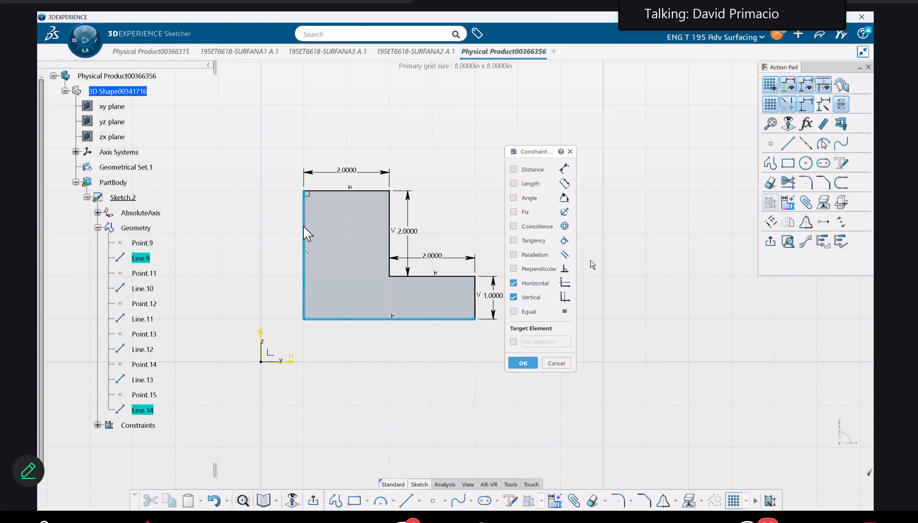
left_click(305, 227)
left_click(513, 212)
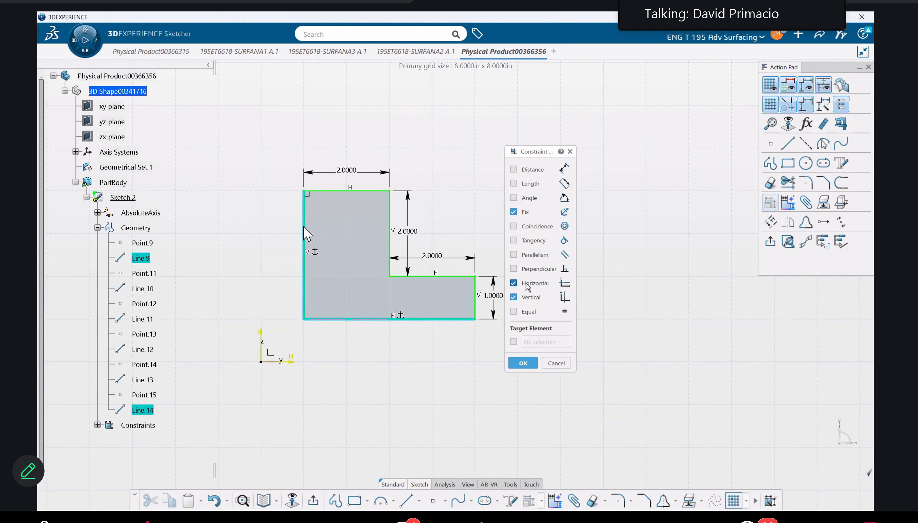
left_click(513, 283)
left_click(513, 297)
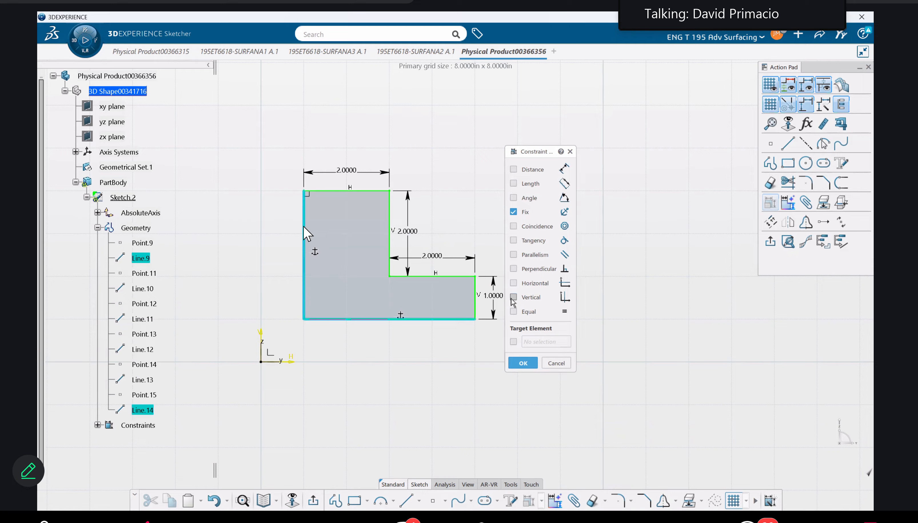
left_click(522, 363)
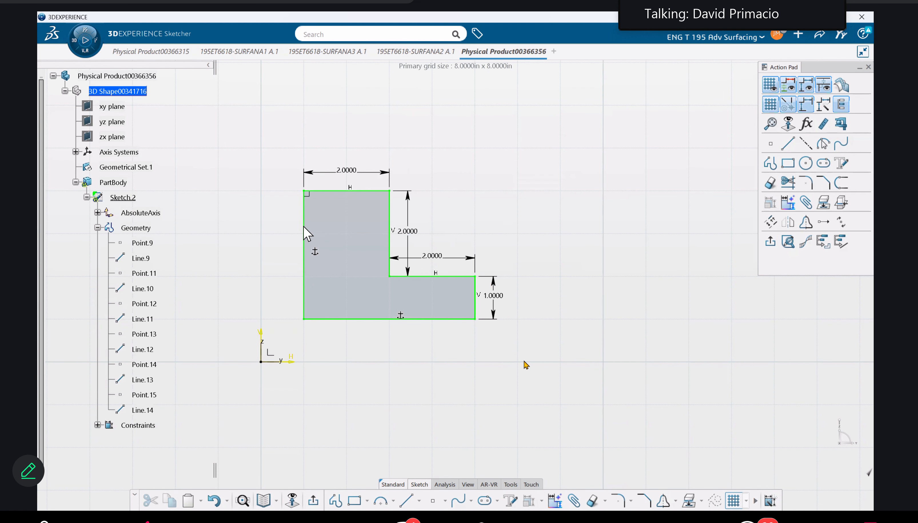
Customize the Sketch section by moving the Auto Constraint command from its end to just before the other constraint commands, and exit customize mode
mouse_move(525, 362)
middle_mouse_down()
mouse_move(574, 349)
mouse_move(549, 355)
mouse_move(567, 365)
mouse_move(626, 340)
mouse_move(565, 345)
middle_mouse_up()
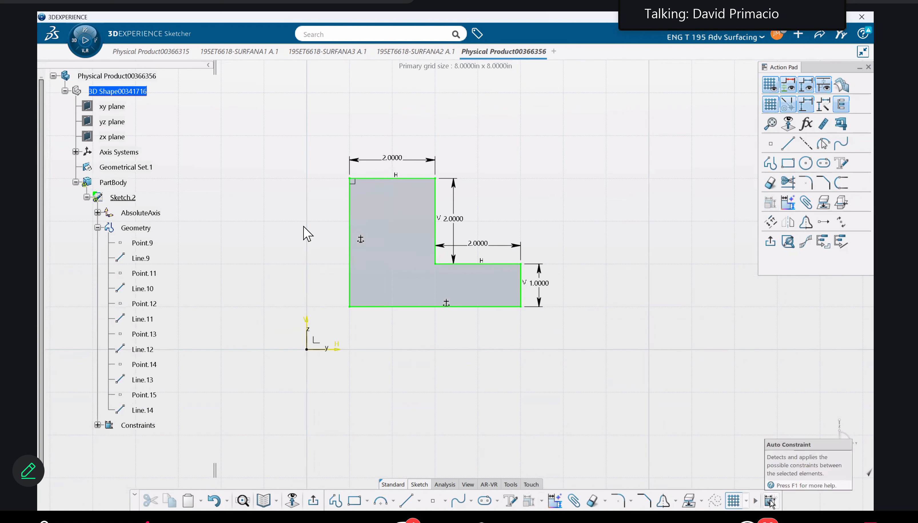
right_click(770, 501)
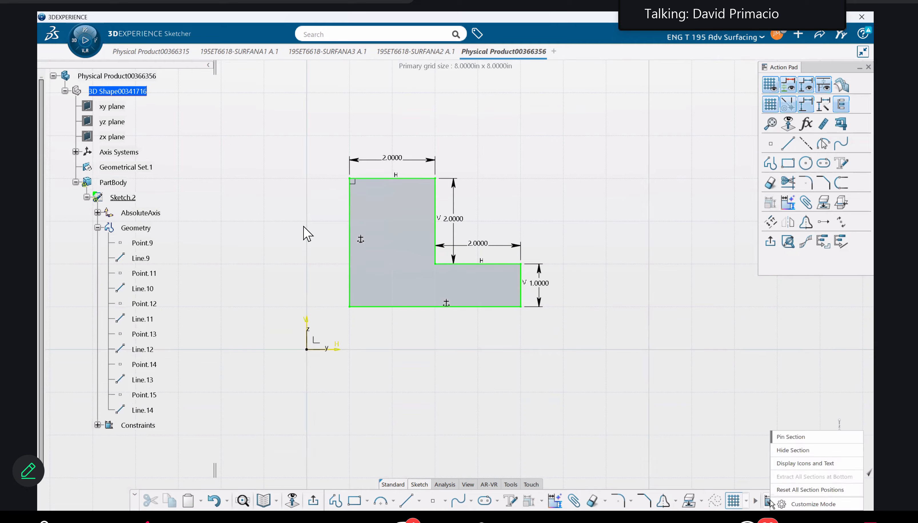
left_click(798, 503)
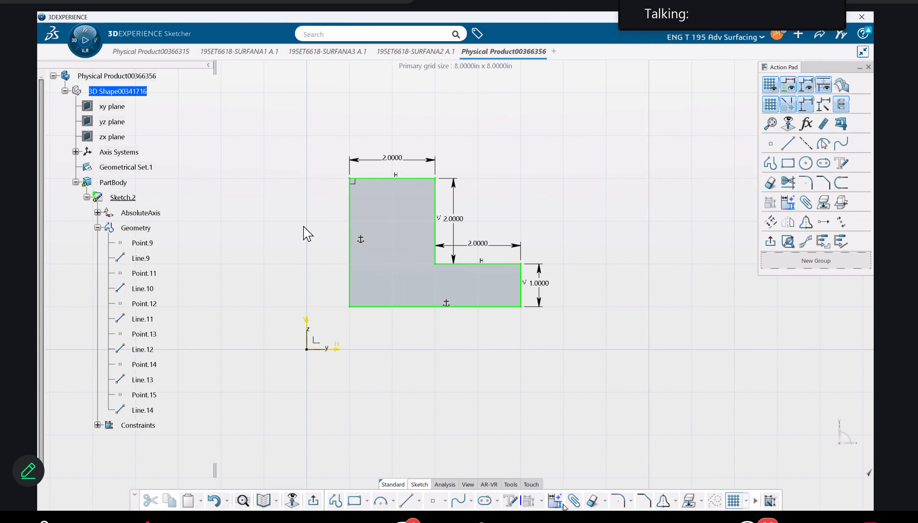
left_click_drag(563, 504, 558, 503)
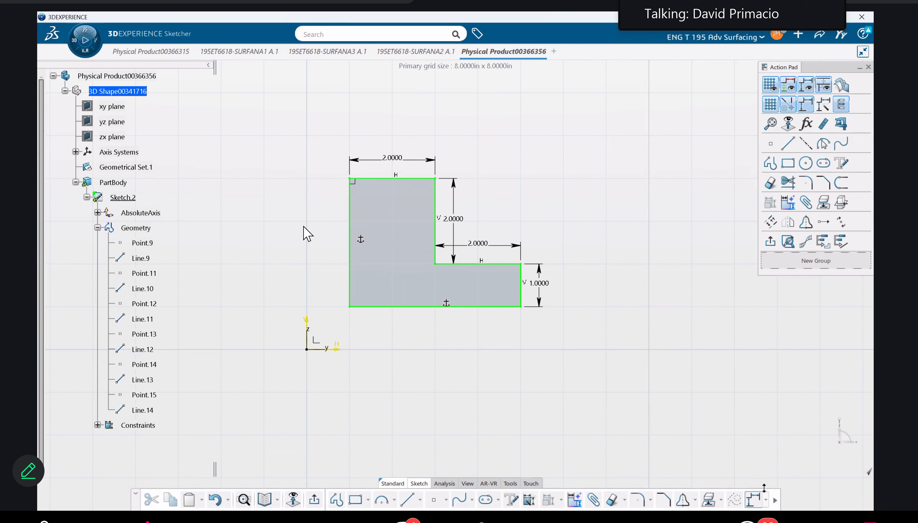
right_click(757, 506)
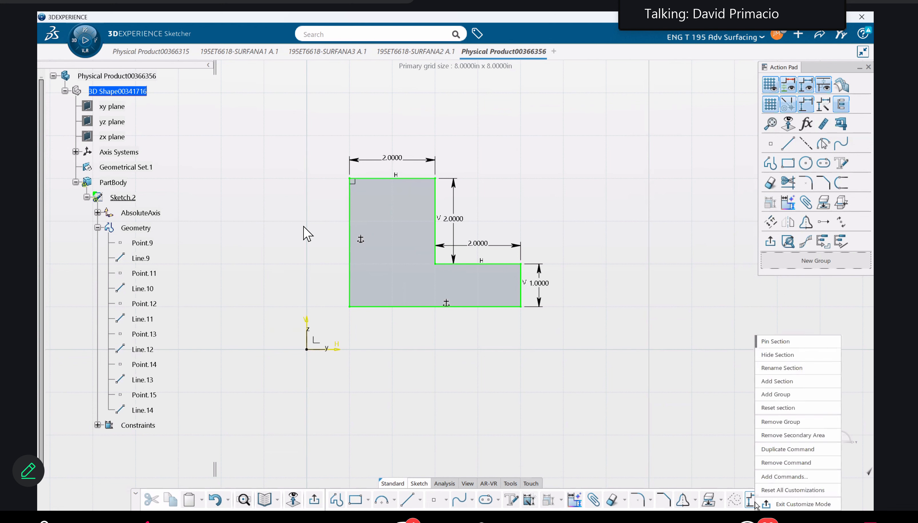
left_click(790, 504)
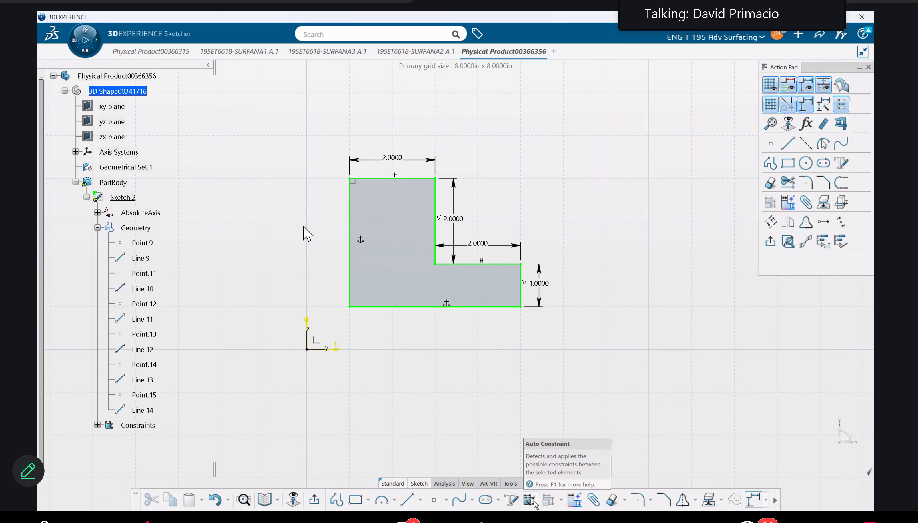